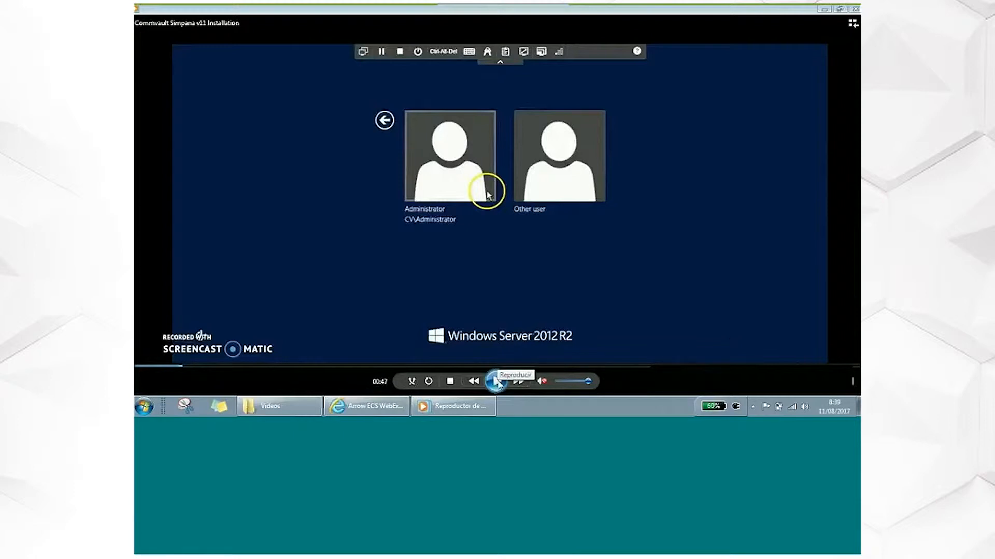
- Resume the Commvault Simpana v11 Installation video and show it in full screen
{"action": "left_click", "coordinate": [497, 382]}
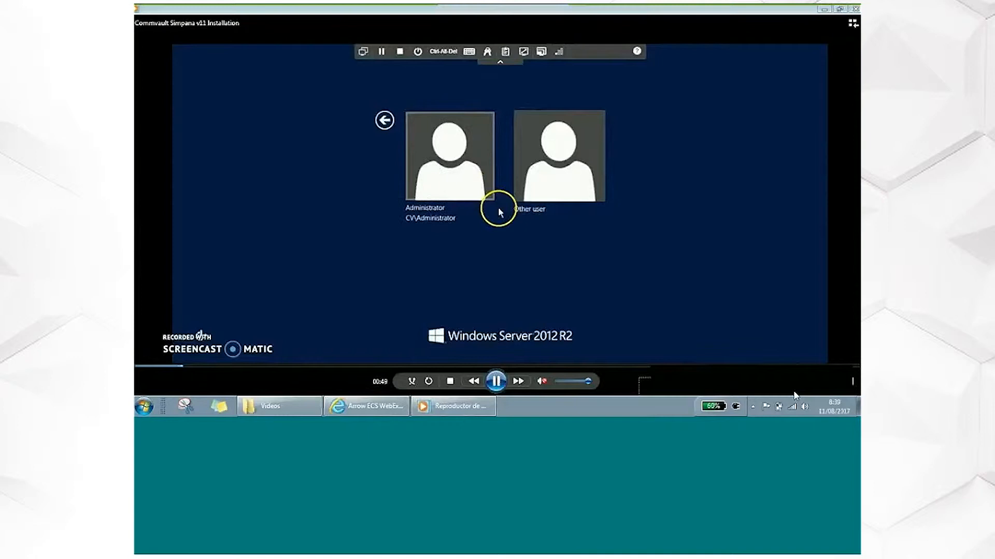
{"action": "left_click", "coordinate": [852, 381]}
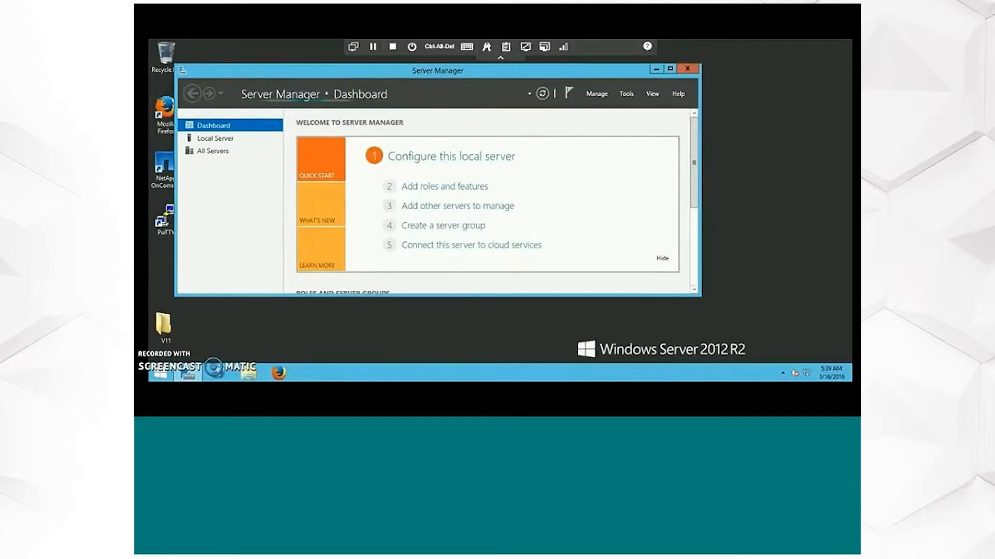
- Close the Server Manager window to clear the server's desktop
{"action": "left_click", "coordinate": [688, 71]}
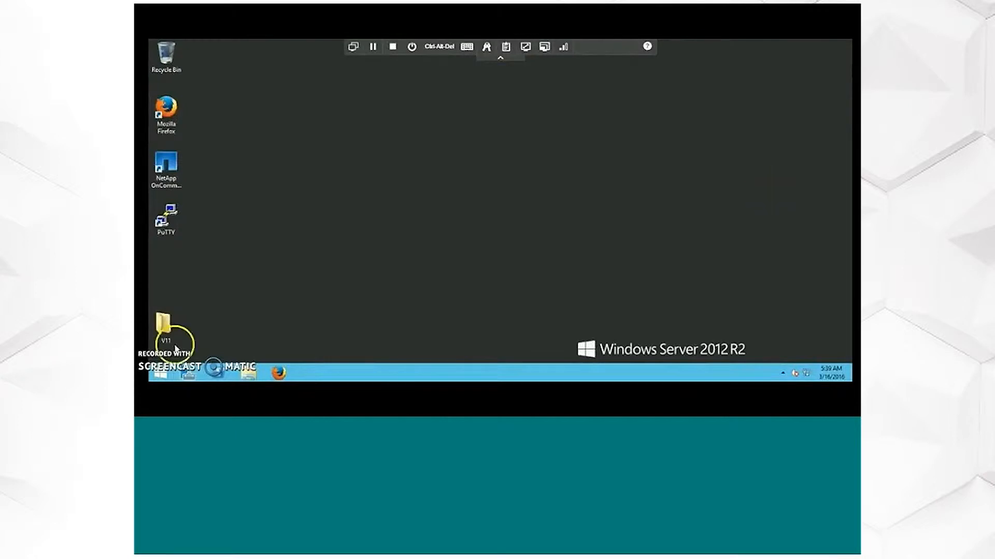
{"action": "right_click", "coordinate": [390, 373]}
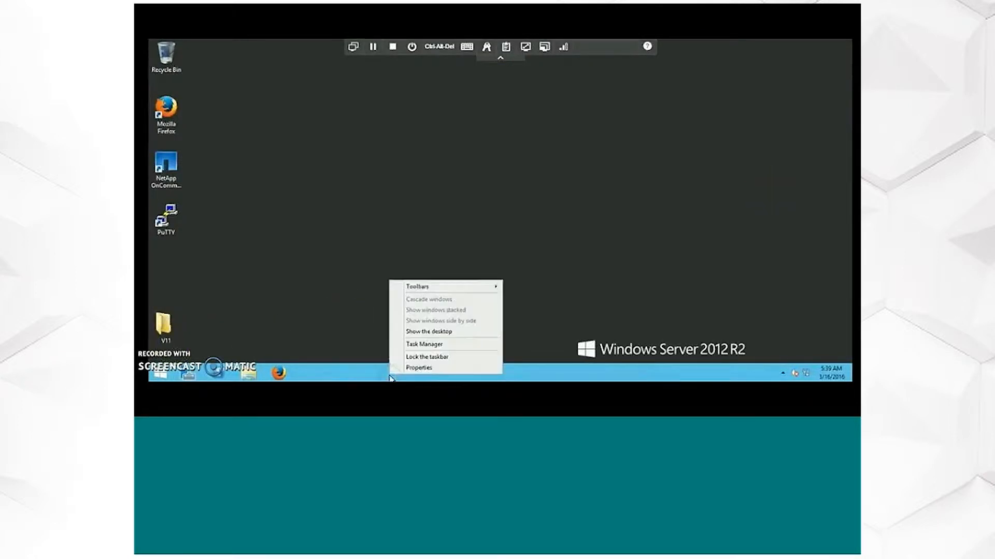
{"action": "left_click", "coordinate": [546, 238]}
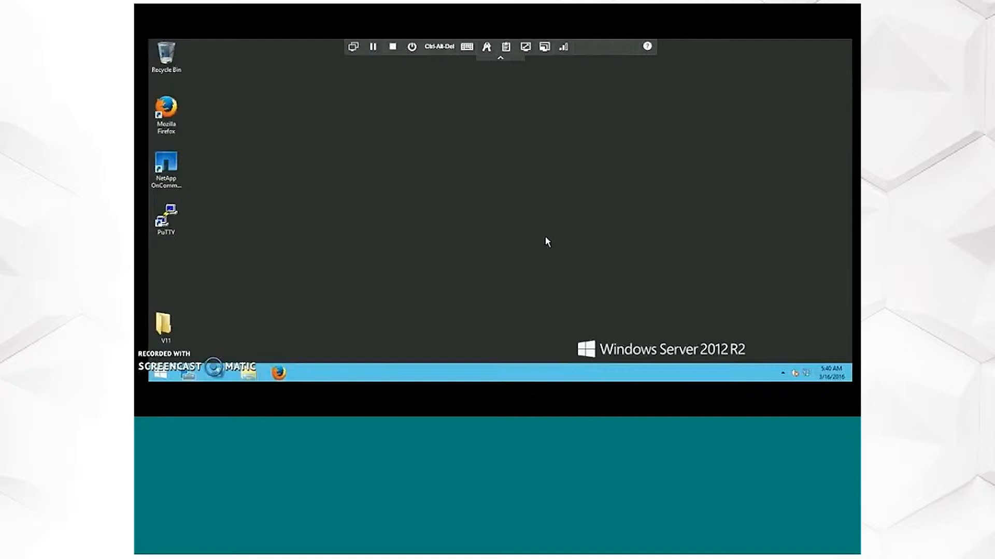
- Choose to install packages on this computer as the installation type and continue
{"action": "mouse_move", "coordinate": [809, 412]}
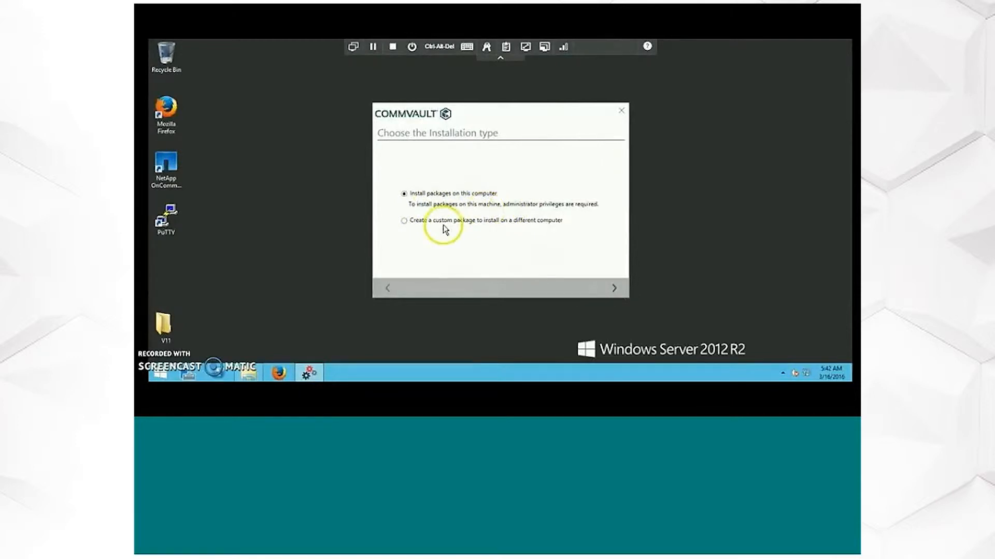
{"action": "left_click", "coordinate": [405, 222]}
{"action": "left_click", "coordinate": [404, 197]}
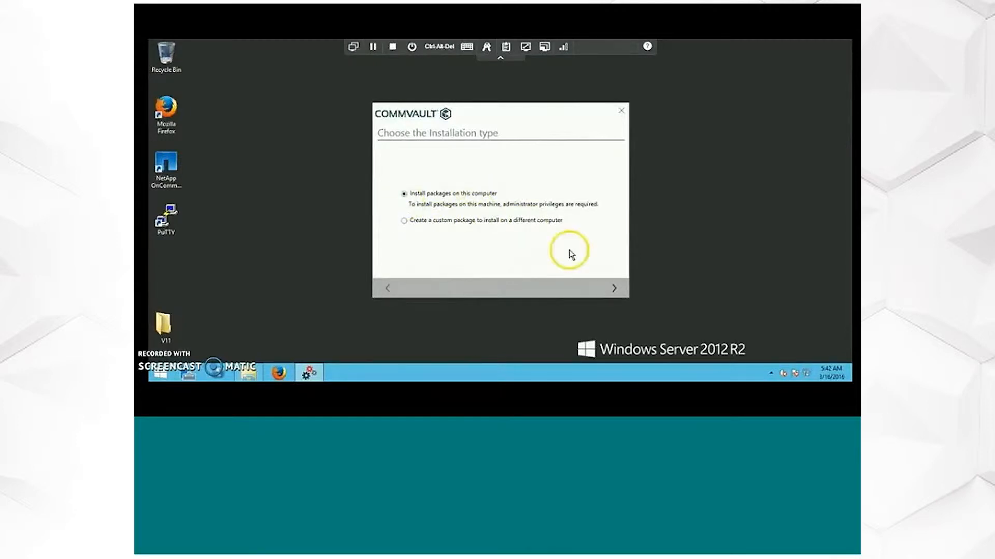
{"action": "left_click", "coordinate": [615, 291]}
- Select the CommServe, MediaAgent and CommCell Console server packages, leaving Search Engine out
{"action": "mouse_move", "coordinate": [619, 189]}
{"action": "left_mouse_down"}
{"action": "mouse_move", "coordinate": [615, 250]}
{"action": "mouse_move", "coordinate": [616, 192]}
{"action": "left_mouse_up"}
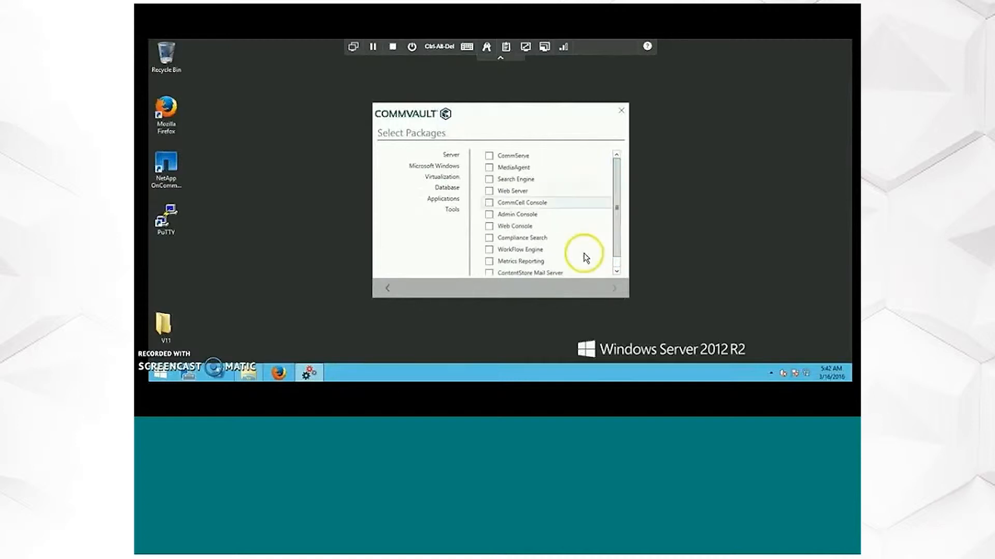
{"action": "left_click", "coordinate": [489, 156]}
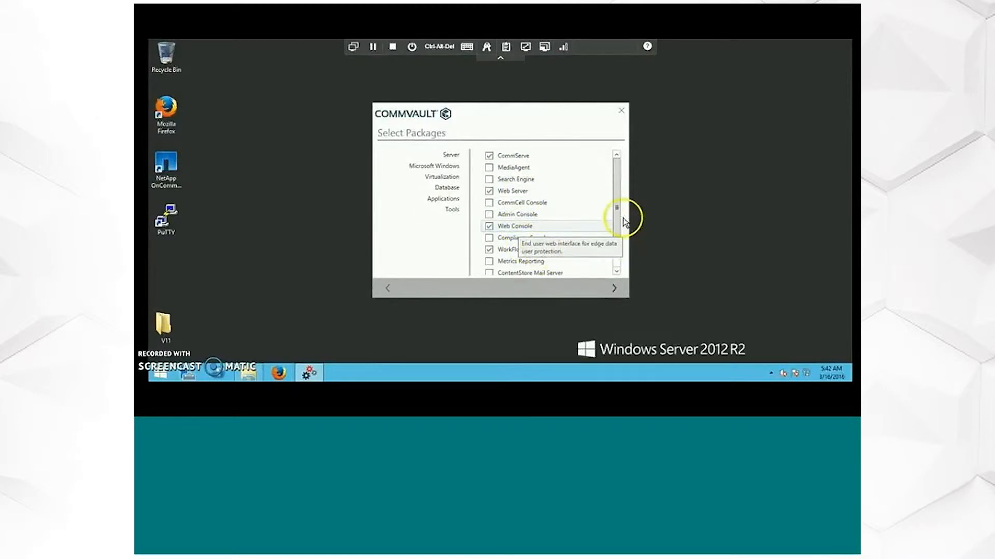
{"action": "left_click", "coordinate": [617, 270]}
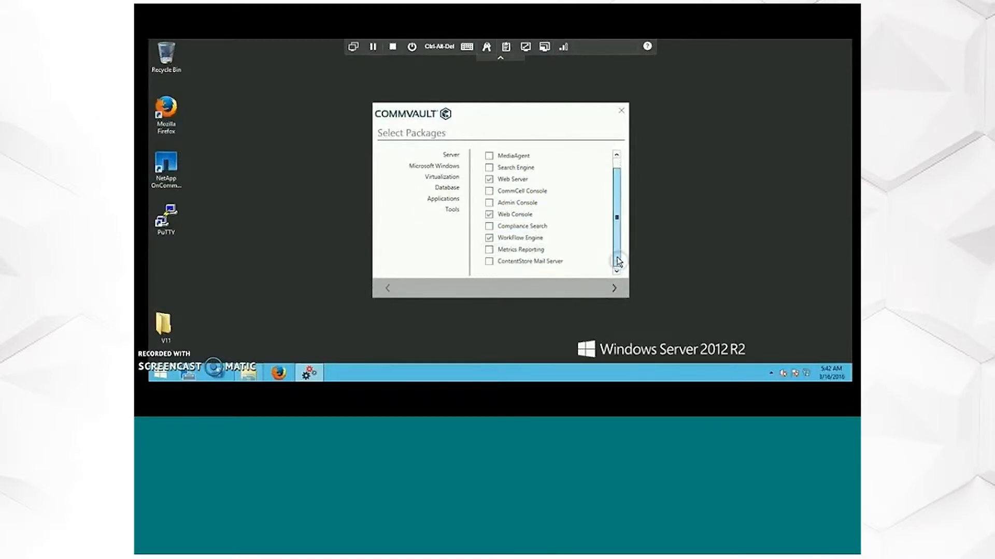
{"action": "left_click_drag", "start_coordinate": [615, 188], "coordinate": [615, 178]}
{"action": "left_click", "coordinate": [489, 168]}
{"action": "left_click", "coordinate": [489, 179]}
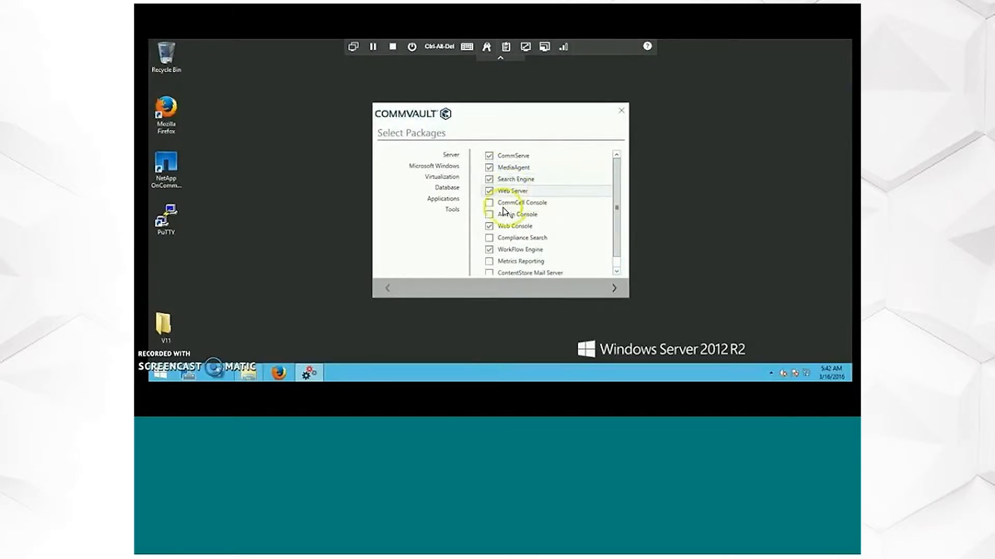
{"action": "left_click", "coordinate": [489, 180]}
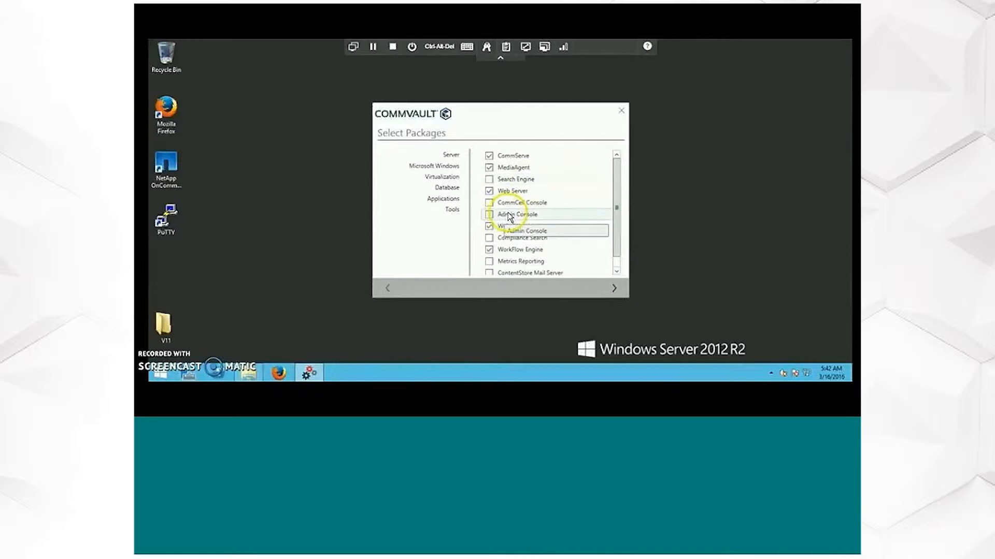
{"action": "left_click", "coordinate": [491, 203]}
{"action": "left_click", "coordinate": [498, 399]}
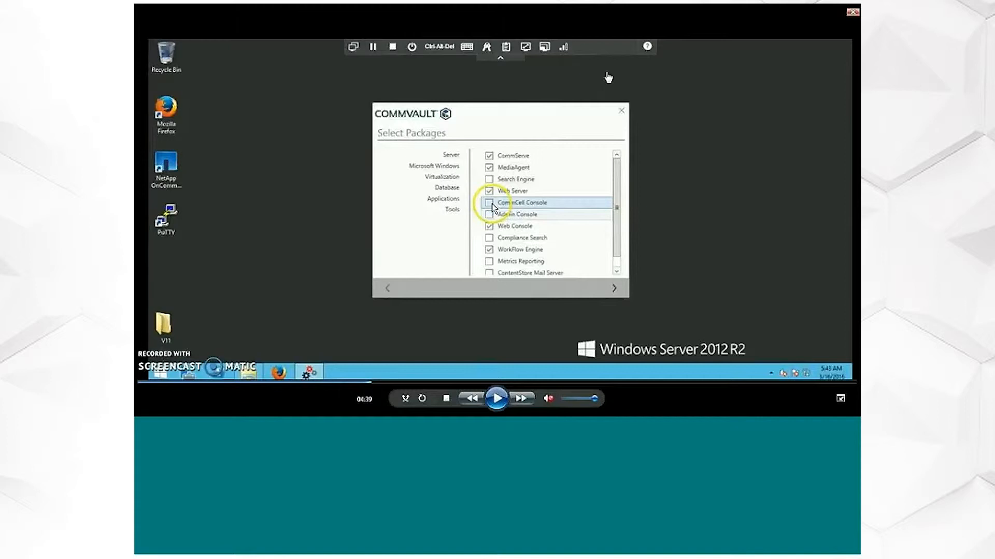
{"action": "left_click", "coordinate": [496, 399]}
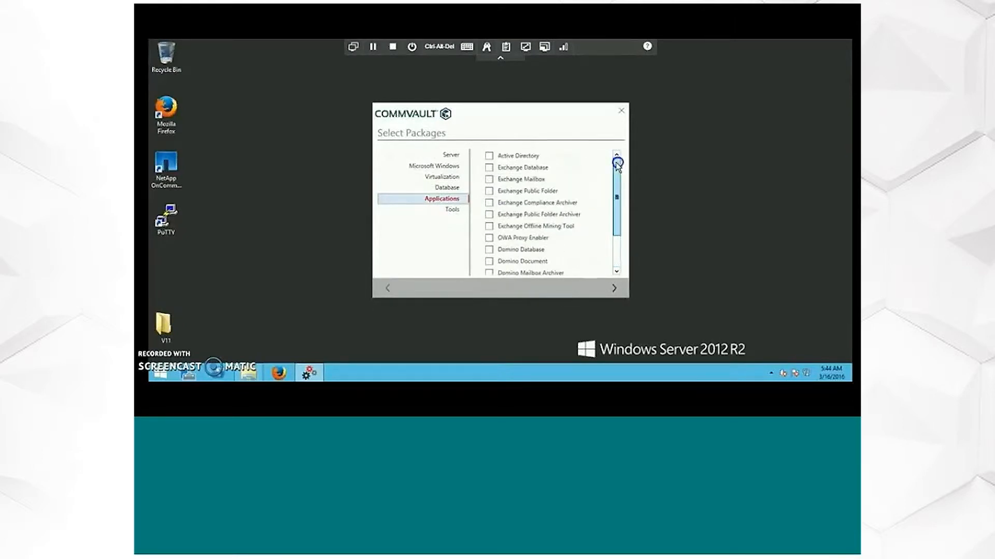
- Review the Tools, Database, Virtualization and Server package categories, and accept the package selection
{"action": "left_click", "coordinate": [451, 214]}
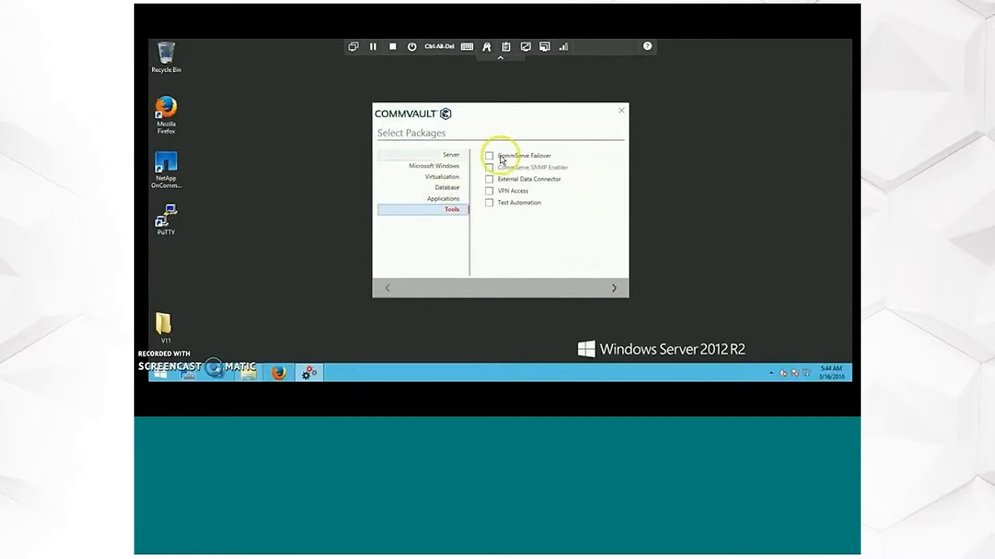
{"action": "left_click", "coordinate": [491, 157]}
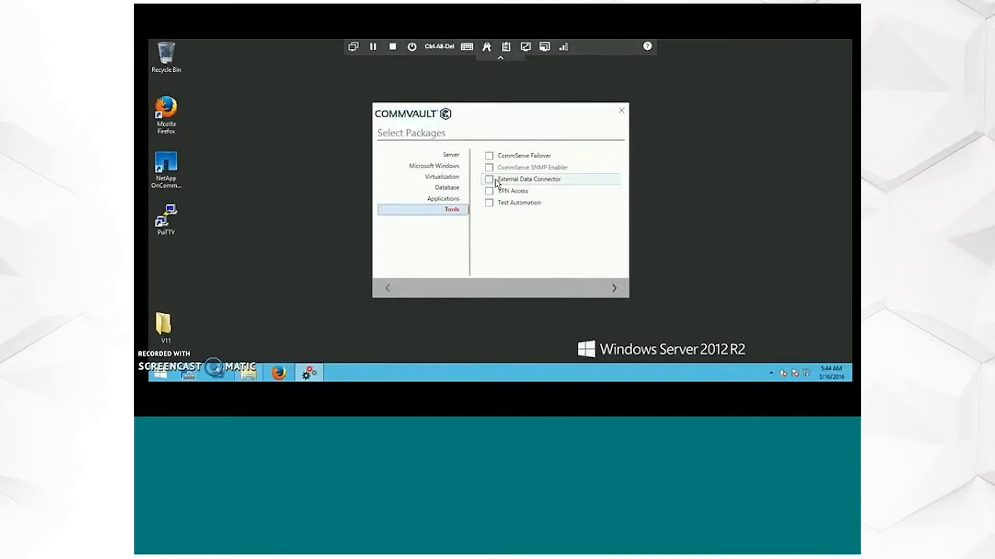
{"action": "left_click", "coordinate": [450, 159]}
{"action": "left_click", "coordinate": [449, 199]}
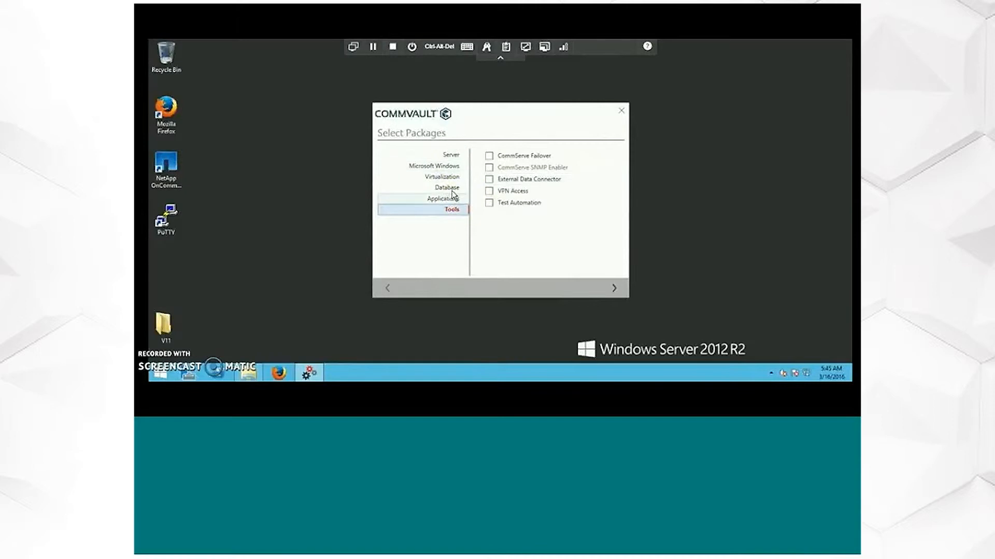
{"action": "left_click", "coordinate": [453, 190]}
{"action": "left_click", "coordinate": [454, 177]}
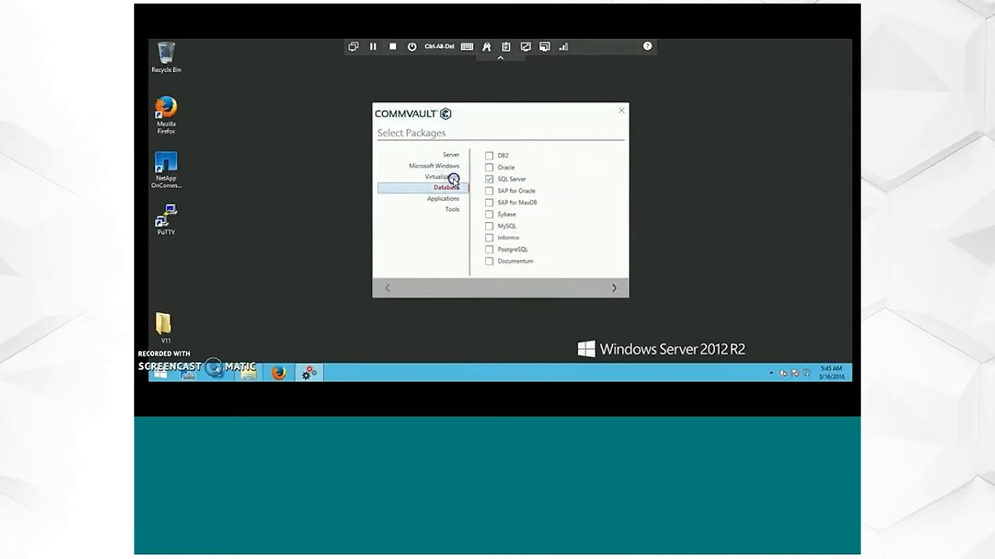
{"action": "left_click", "coordinate": [454, 155]}
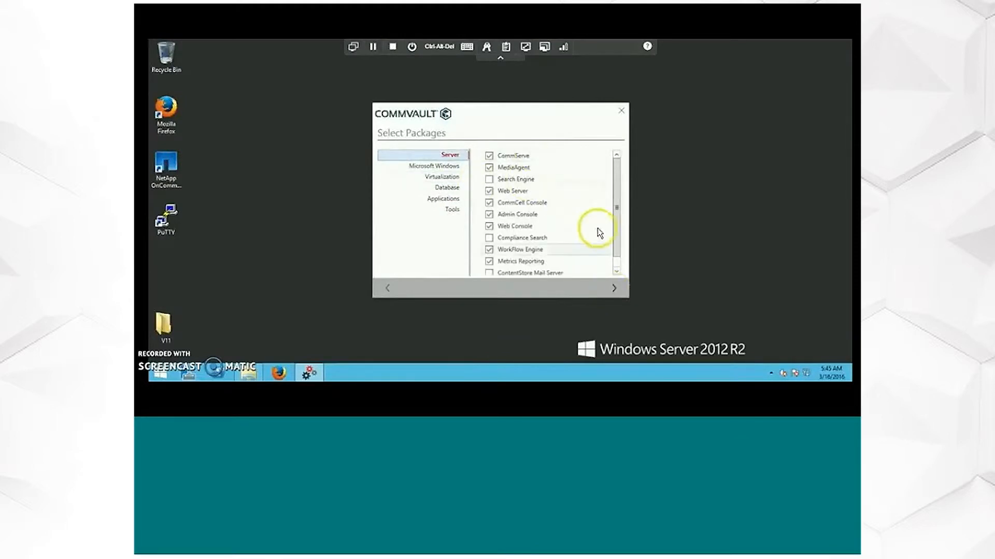
{"action": "left_click", "coordinate": [617, 208]}
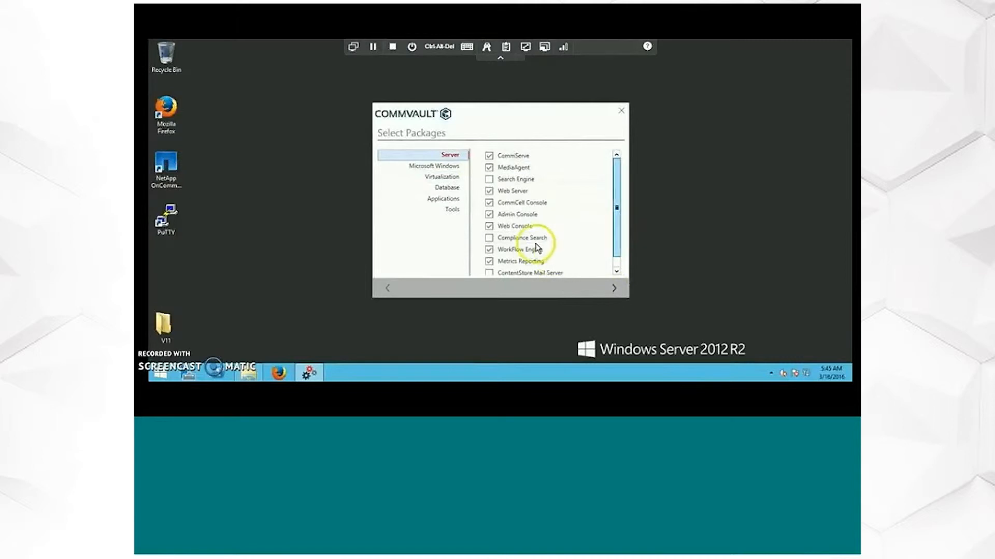
{"action": "left_click", "coordinate": [616, 290]}
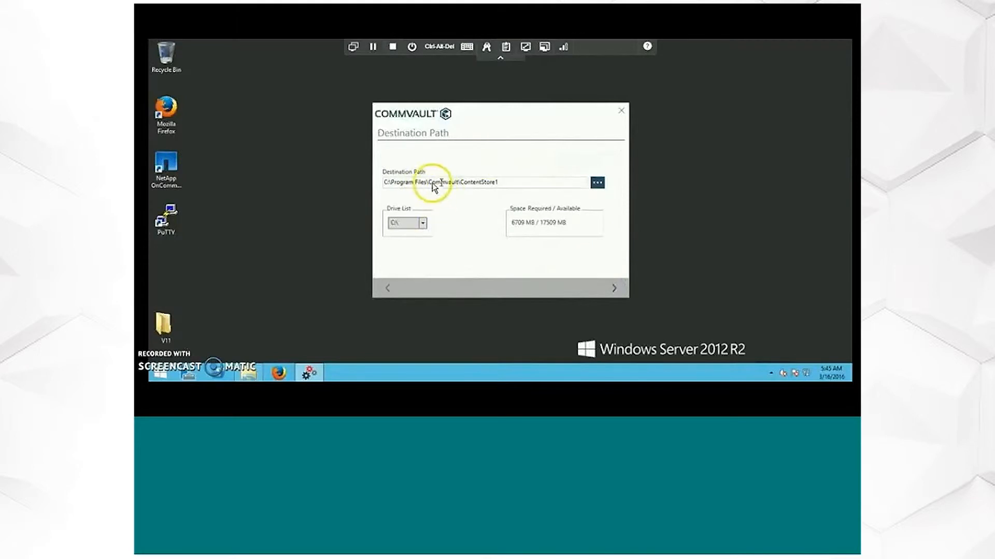
- Accept C:\Program Files\Commvault\ContentStore1 as the installation's destination path
{"action": "left_click", "coordinate": [473, 184]}
{"action": "double_click", "coordinate": [465, 184]}
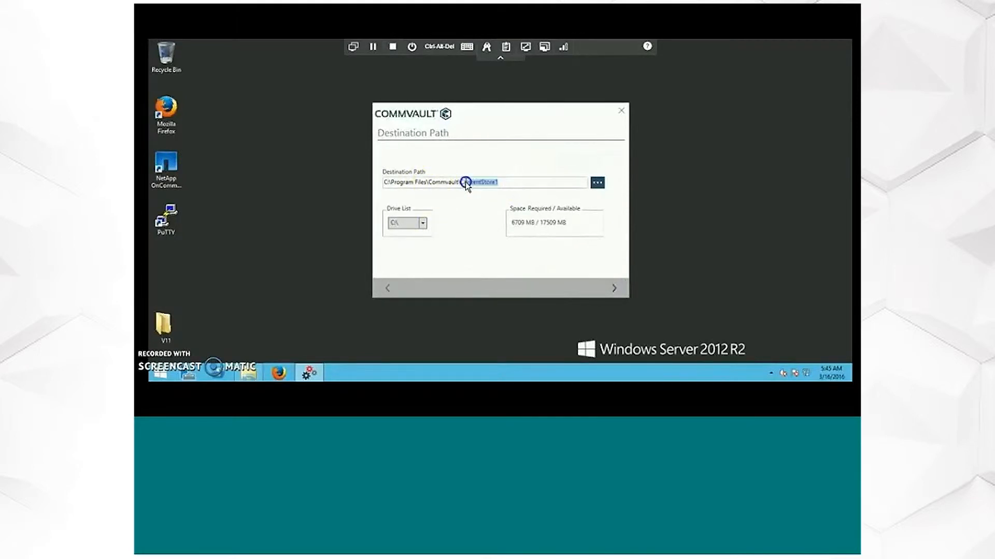
{"action": "left_click", "coordinate": [468, 218]}
{"action": "left_click", "coordinate": [612, 288]}
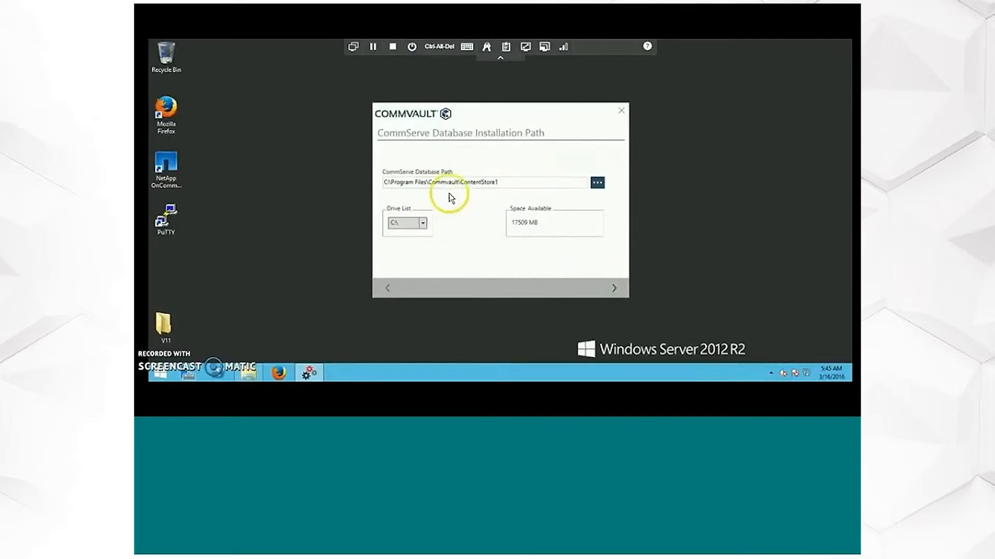
- Check the available space for the CommServe database and accept C:\Program Files\Commvault\ContentStore1 as its path
{"action": "left_click_drag", "start_coordinate": [463, 182], "coordinate": [493, 182]}
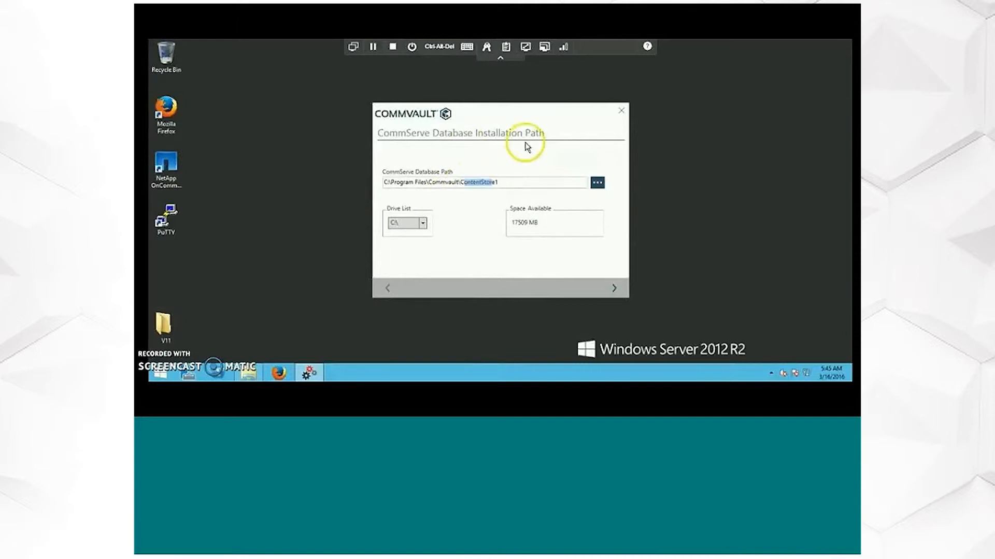
{"action": "left_click", "coordinate": [612, 287]}
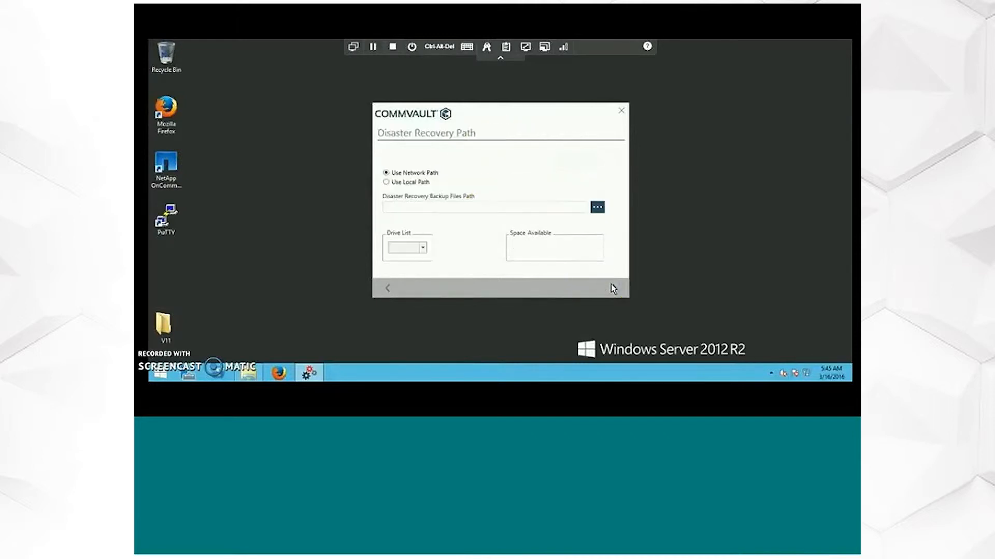
{"action": "left_click", "coordinate": [390, 291]}
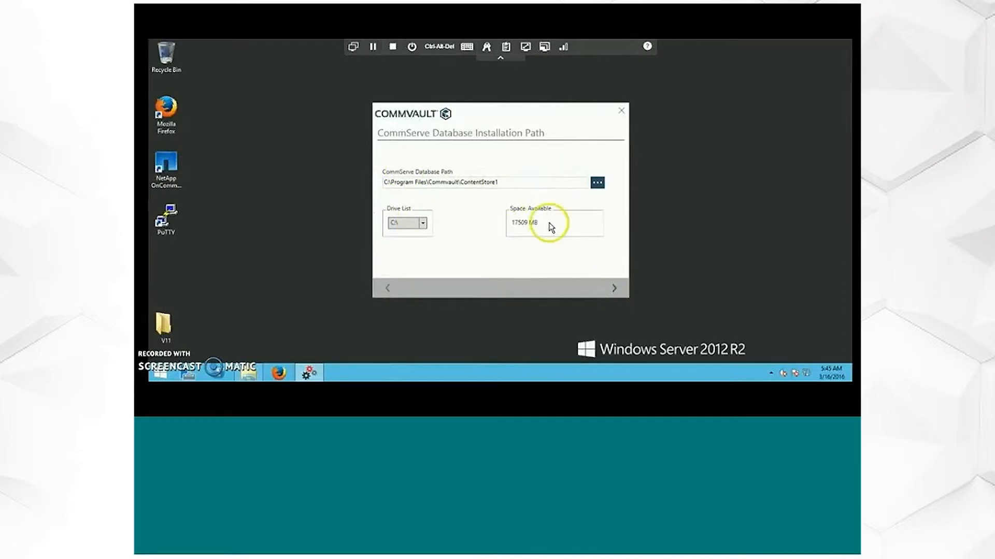
{"action": "left_click_drag", "start_coordinate": [549, 227], "coordinate": [509, 227]}
{"action": "left_click_drag", "start_coordinate": [443, 148], "coordinate": [525, 113]}
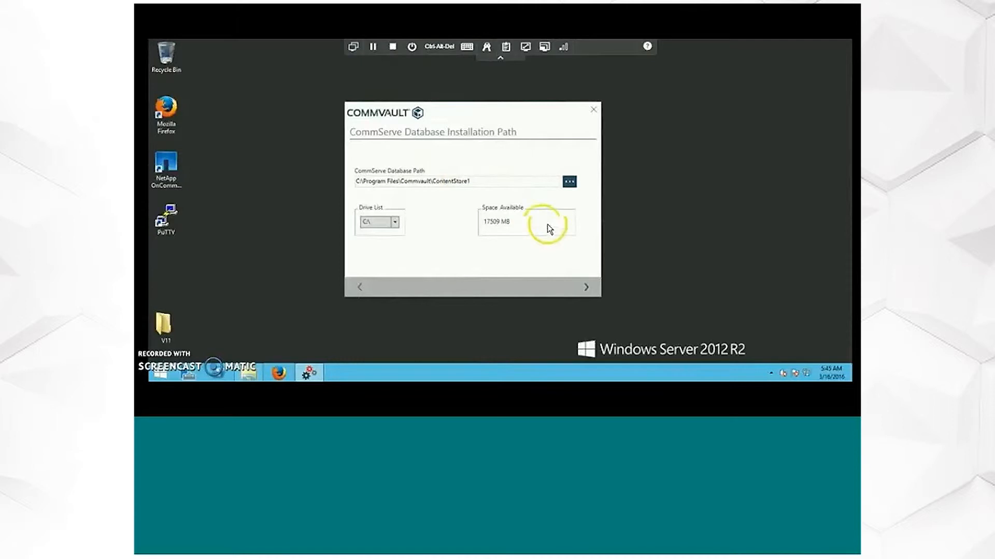
{"action": "left_click", "coordinate": [586, 288]}
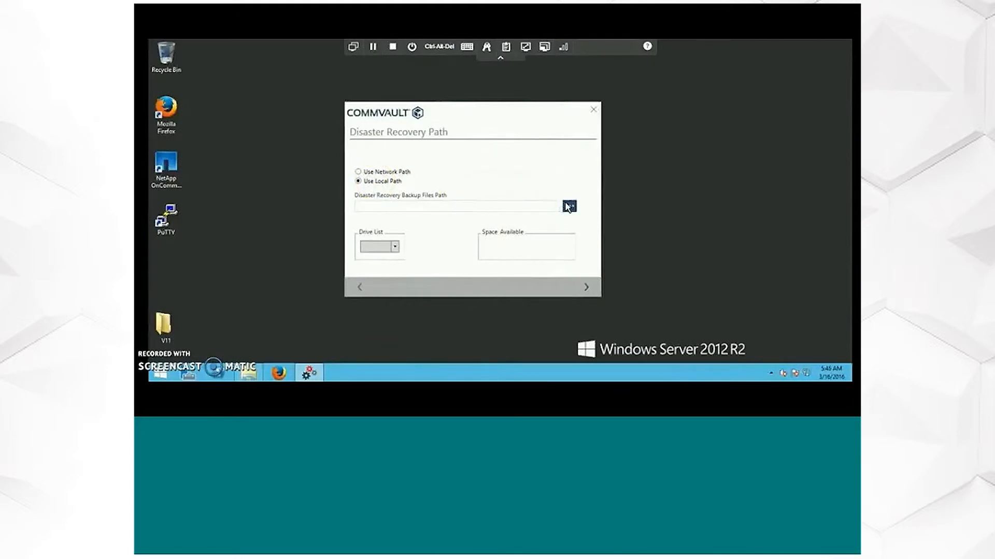
- Rewind the video to the Disaster Recovery Path page and pause it at the Use Local Path choice
{"action": "left_click", "coordinate": [500, 399]}
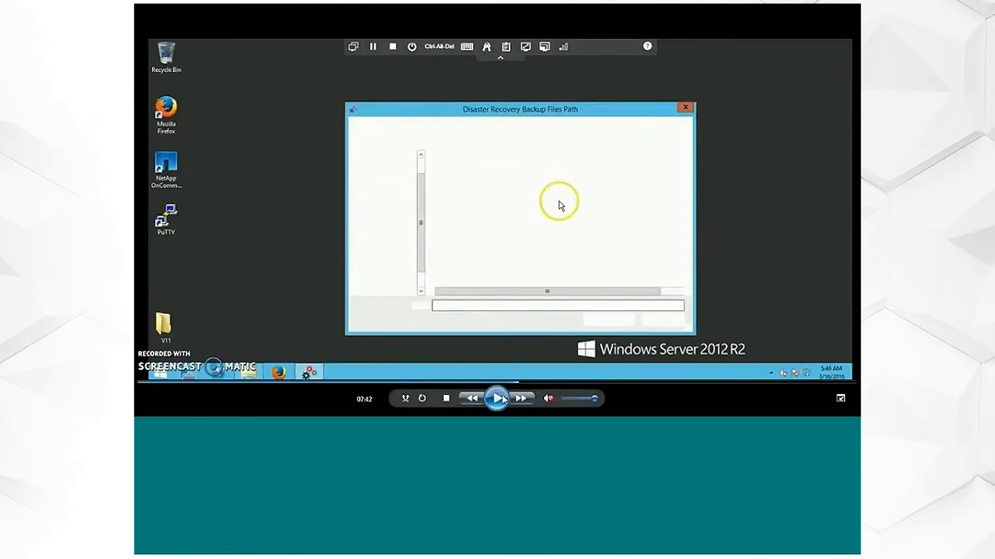
{"action": "left_click", "coordinate": [512, 383]}
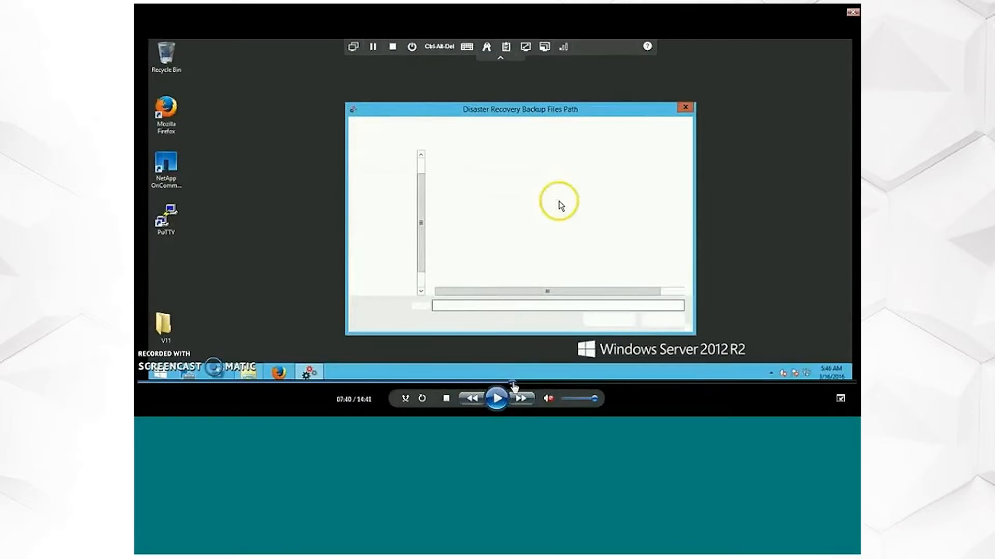
{"action": "left_click", "coordinate": [497, 397]}
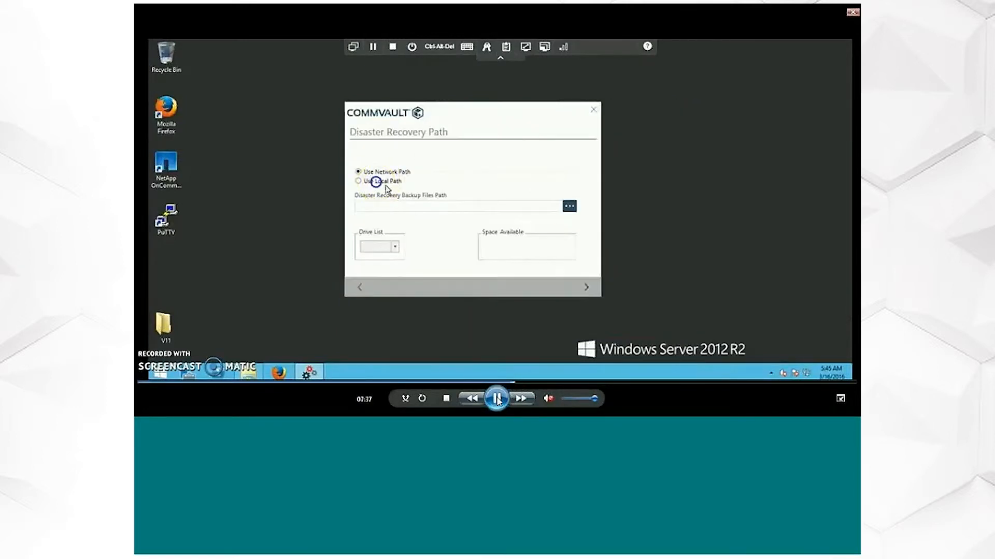
{"action": "left_click", "coordinate": [500, 399]}
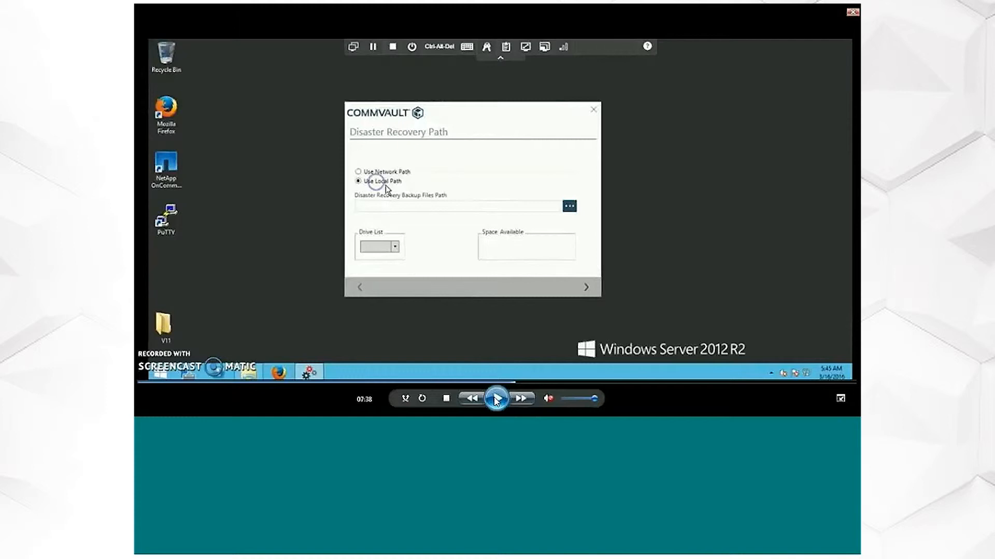
- Play the rest of the installation, pausing at the Client Computer Information page and at the completion page
{"action": "left_click", "coordinate": [496, 399]}
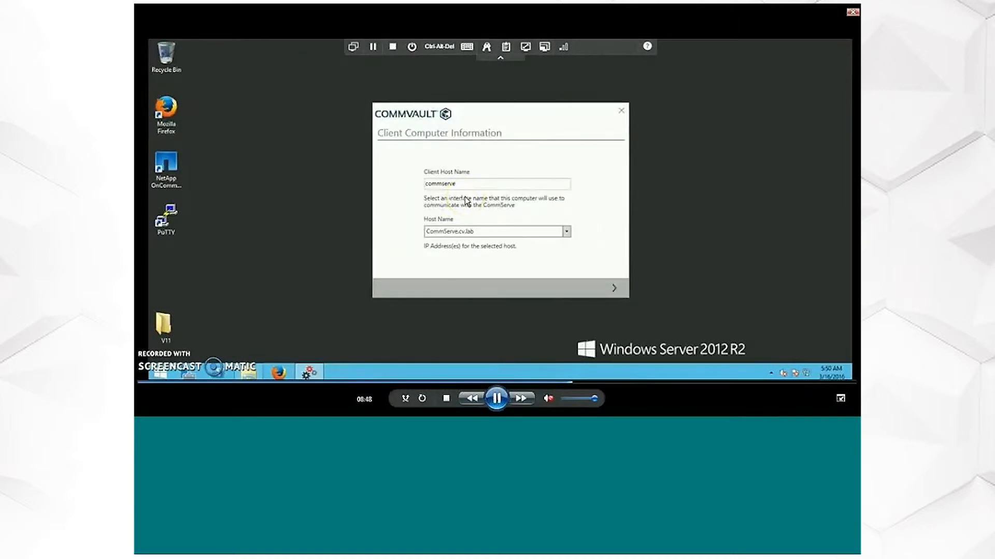
{"action": "left_click", "coordinate": [495, 400]}
{"action": "left_click", "coordinate": [501, 406]}
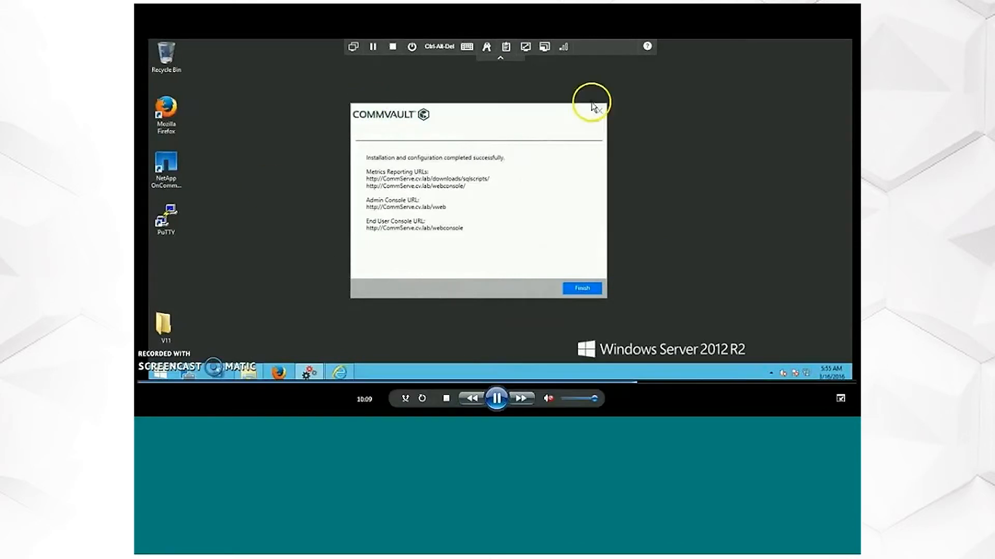
{"action": "left_click", "coordinate": [497, 398]}
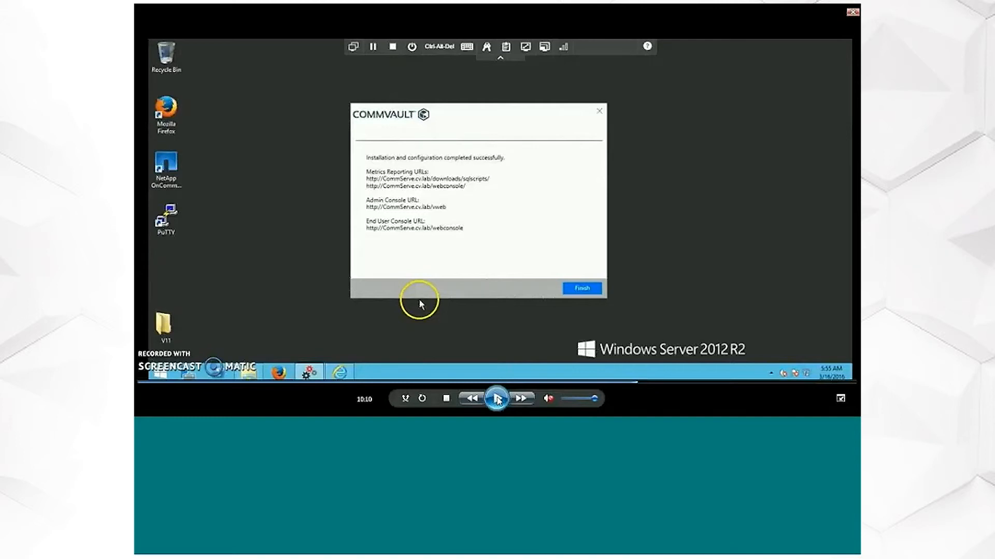
- Play the video to the License Expiration Warning, pause it at the activation instructions, and resume playback
{"action": "left_click", "coordinate": [498, 400]}
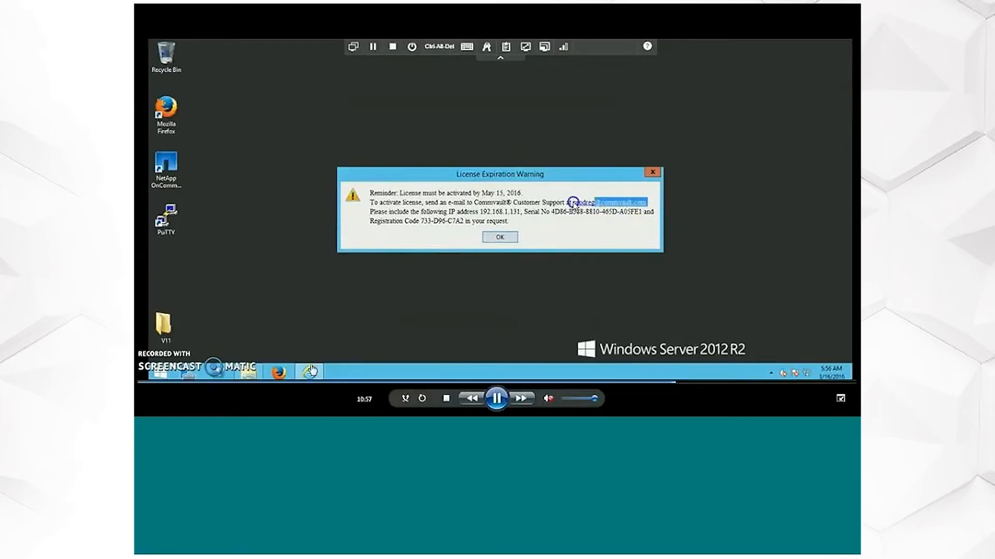
{"action": "left_click", "coordinate": [491, 405]}
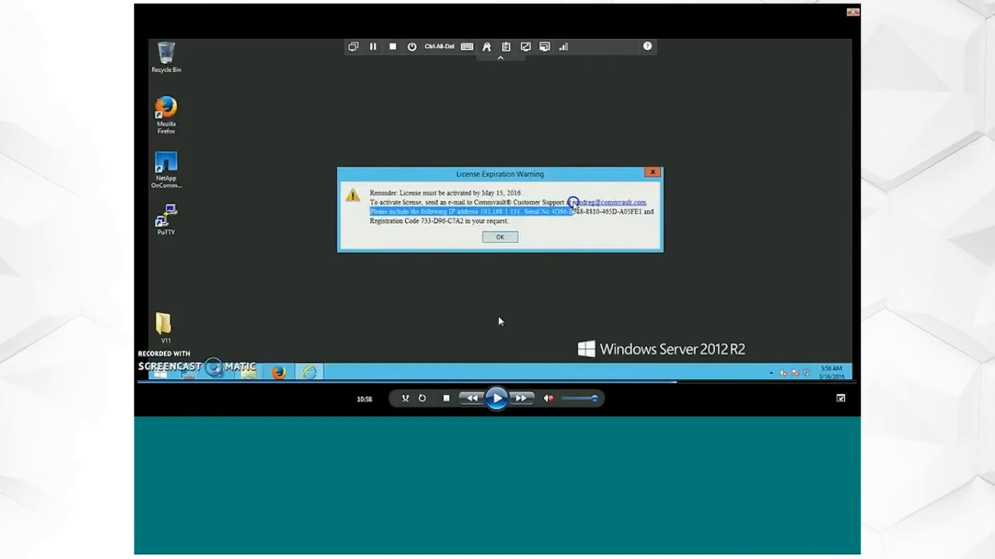
{"action": "left_click", "coordinate": [497, 399]}
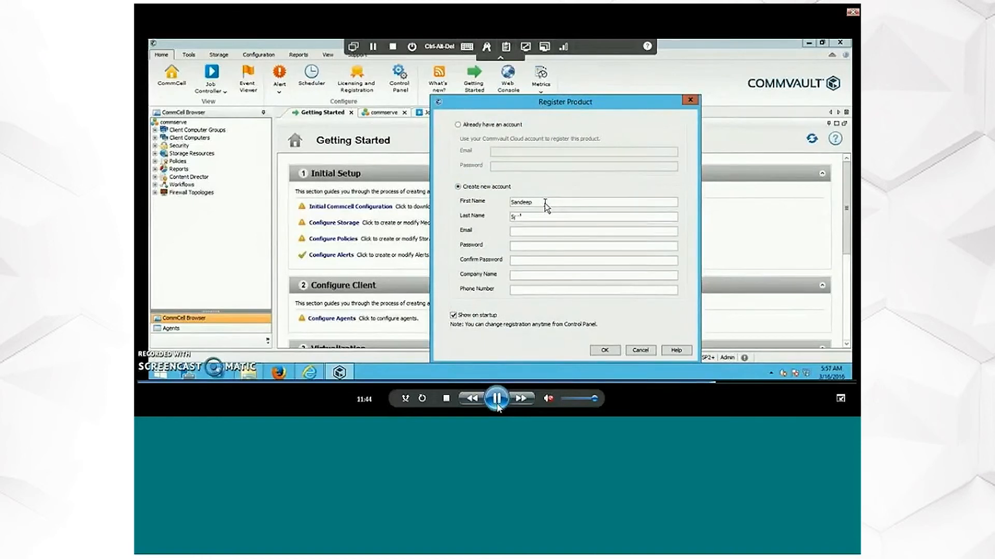
- Register the product by creating a new account with the name, e-mail, password, company name and phone number, and acknowledge the registration
{"action": "left_click", "coordinate": [539, 217]}
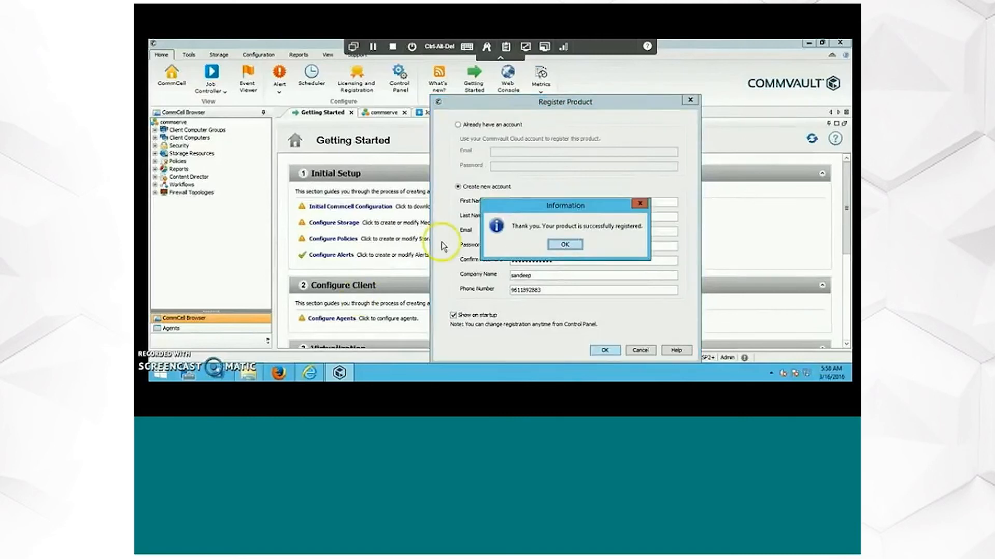
{"action": "left_click", "coordinate": [550, 246]}
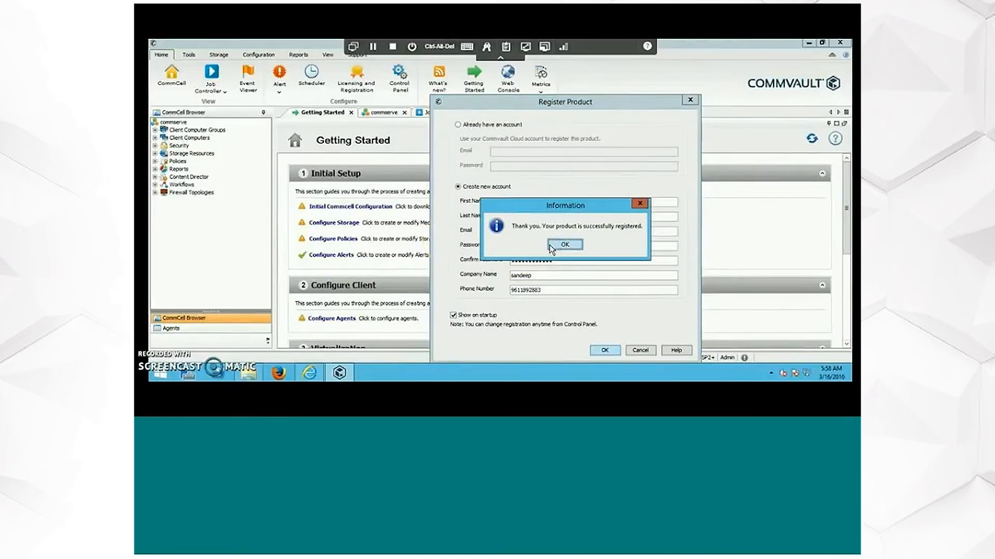
{"action": "left_click", "coordinate": [551, 247]}
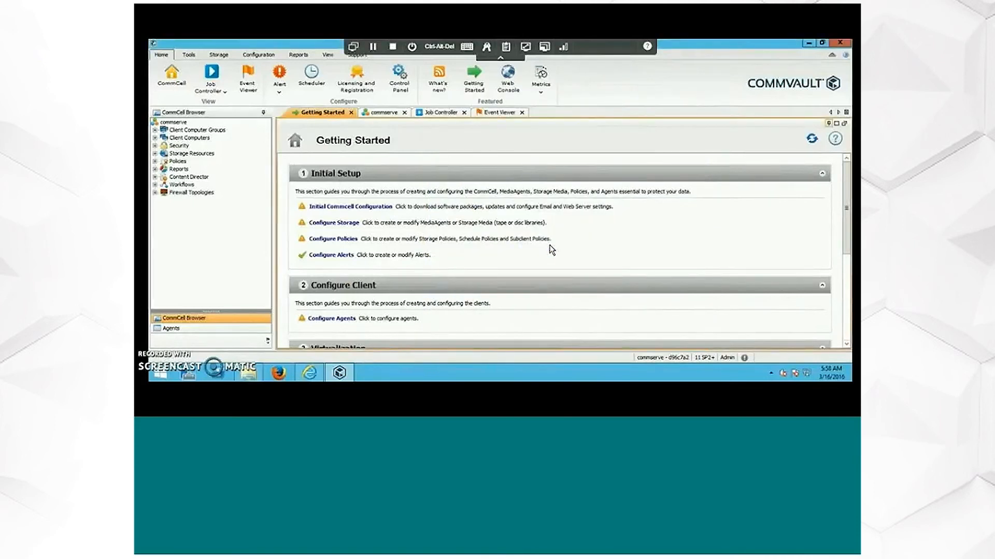
- Pause the video on the CommCell Console's Getting Started page, and resume playback
{"action": "mouse_move", "coordinate": [797, 386]}
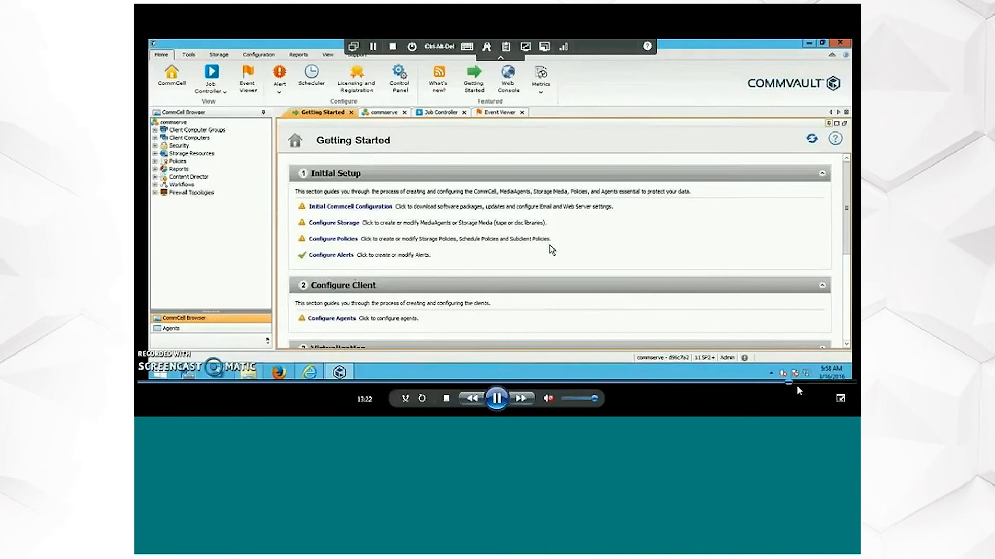
{"action": "left_click", "coordinate": [497, 398]}
{"action": "key", "text": "space"}
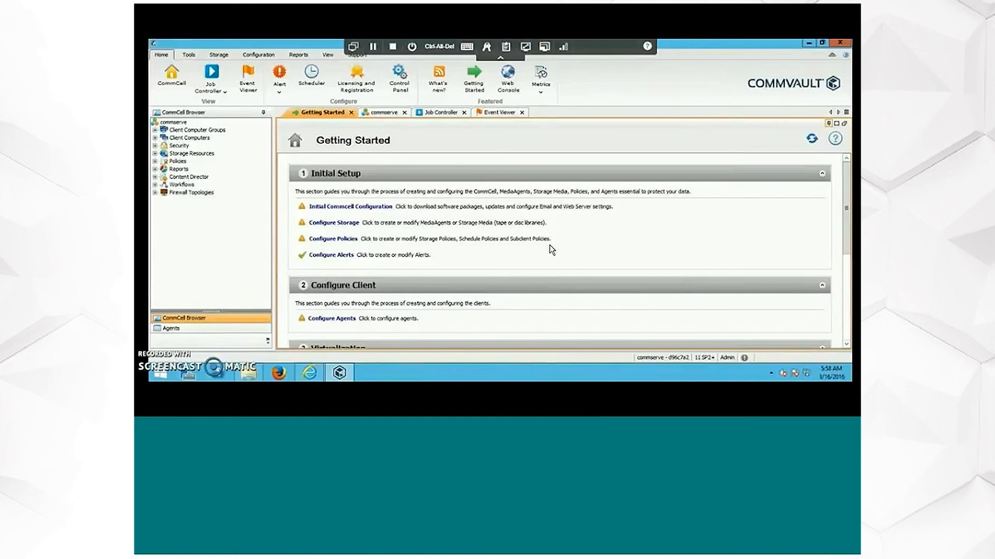
- Open Licensing and Registration and examine the registration details, license mode, and backup, archive, snapshot and replication capacity
{"action": "left_click", "coordinate": [366, 92]}
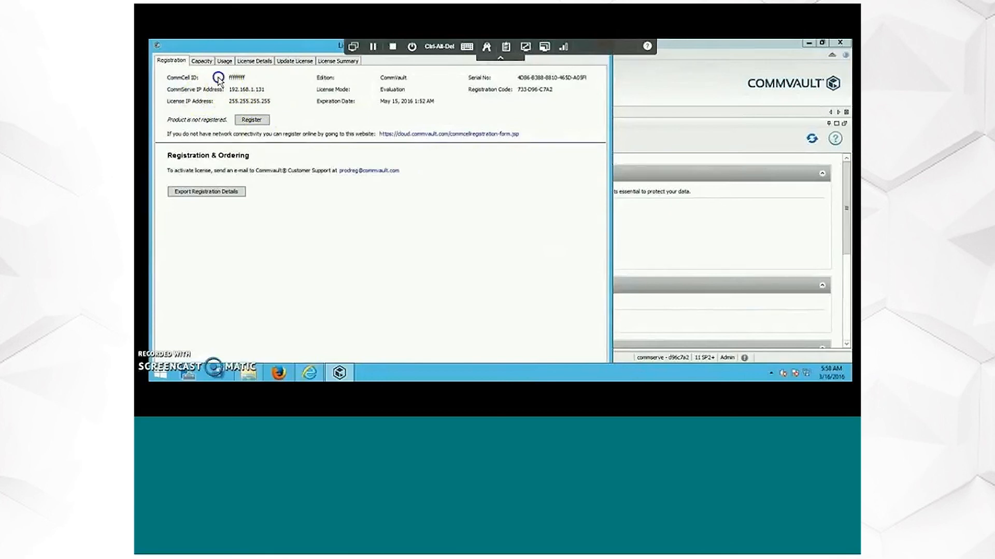
{"action": "left_click", "coordinate": [250, 121]}
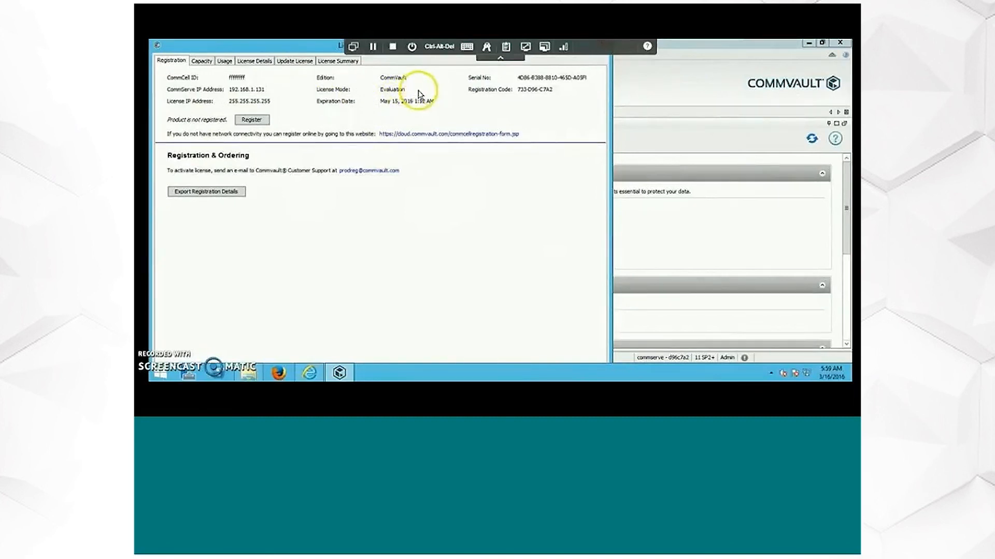
{"action": "left_click", "coordinate": [382, 92]}
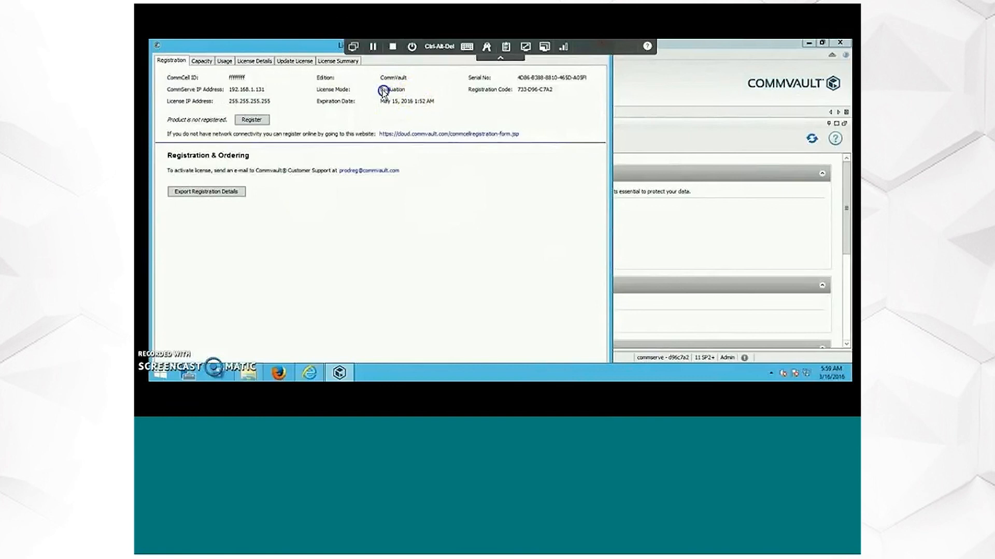
{"action": "left_click", "coordinate": [201, 60]}
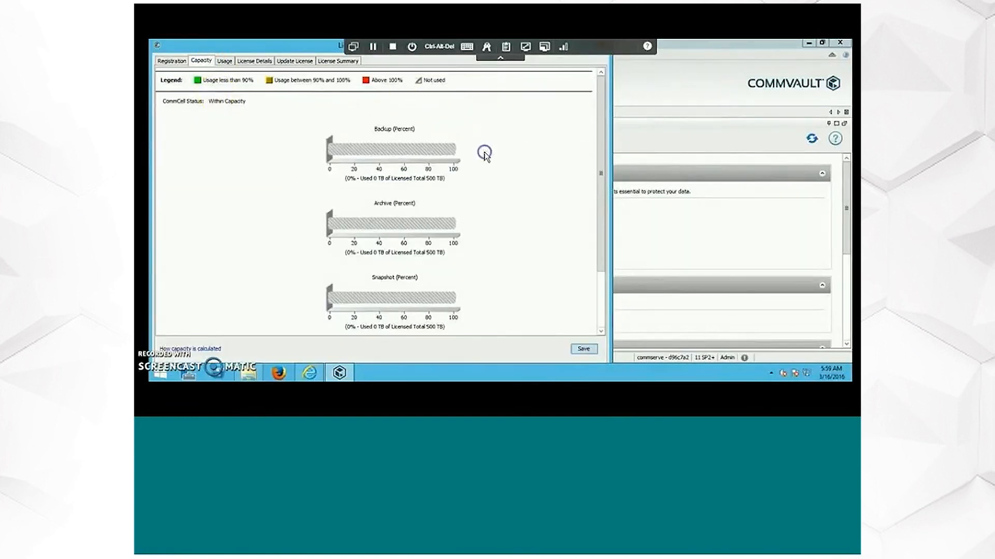
{"action": "scroll", "coordinate": [535, 175], "scroll_direction": "down", "scroll_amount": 3}
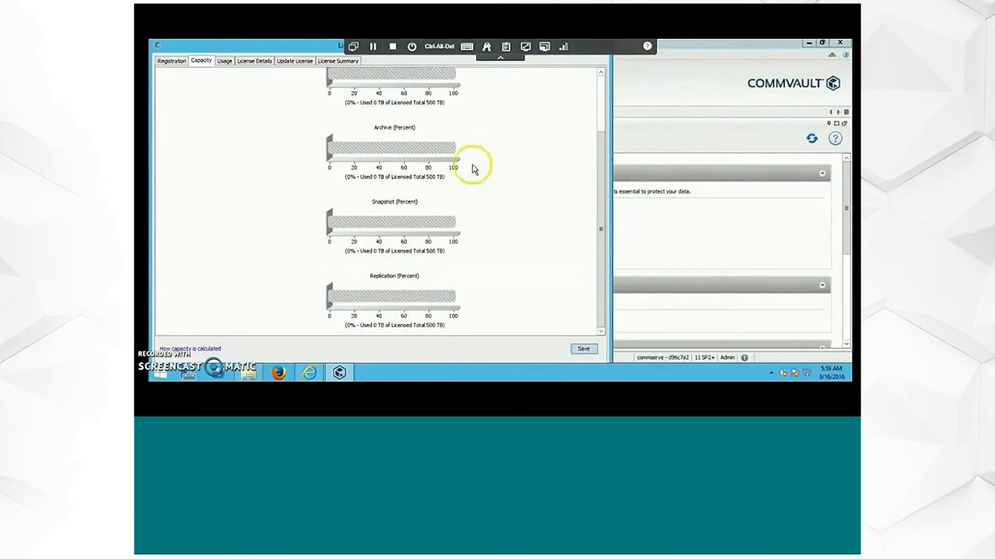
{"action": "scroll", "coordinate": [473, 166], "scroll_direction": "up", "scroll_amount": 3}
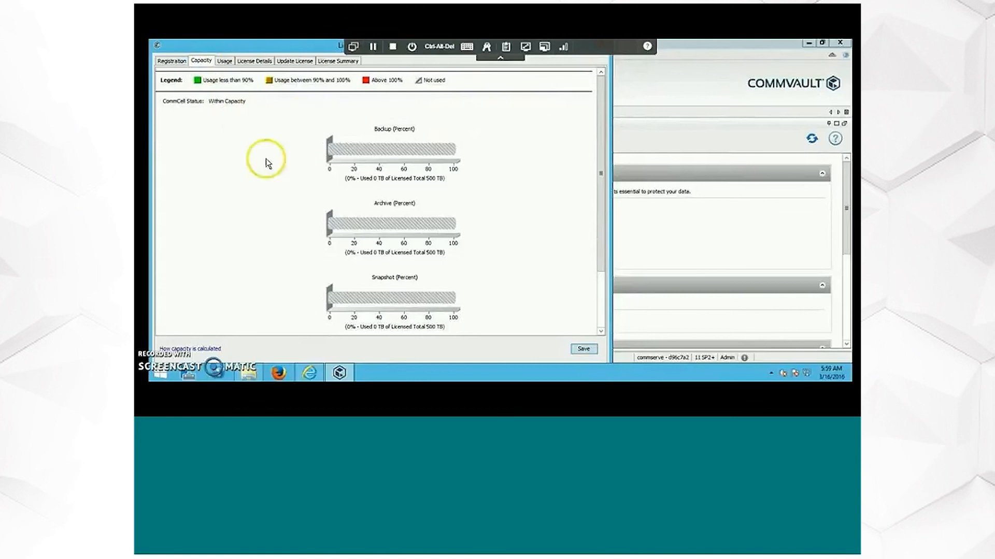
- Return to the registration details, move the Licensing and Registration window lower, and close it
{"action": "left_click", "coordinate": [171, 61]}
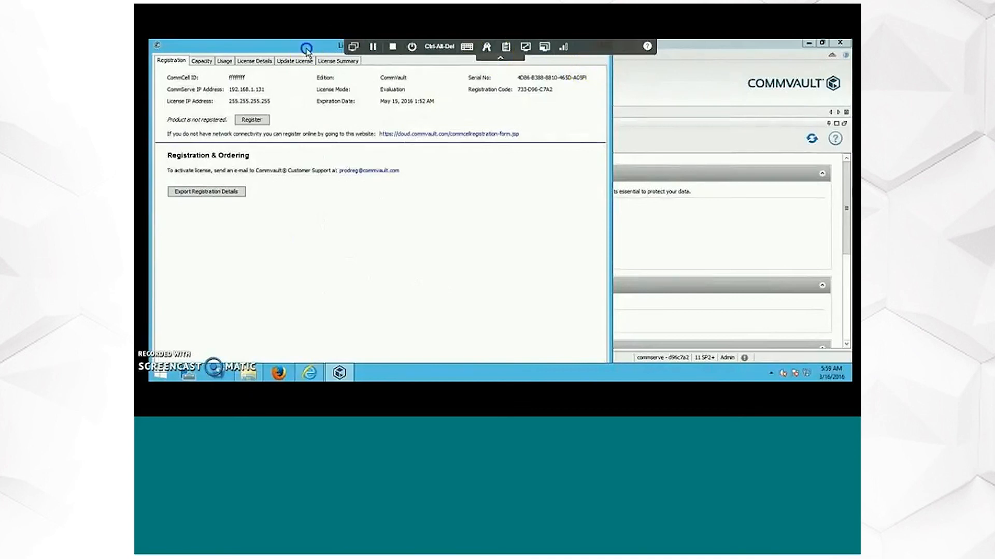
{"action": "left_click_drag", "start_coordinate": [307, 50], "coordinate": [311, 92]}
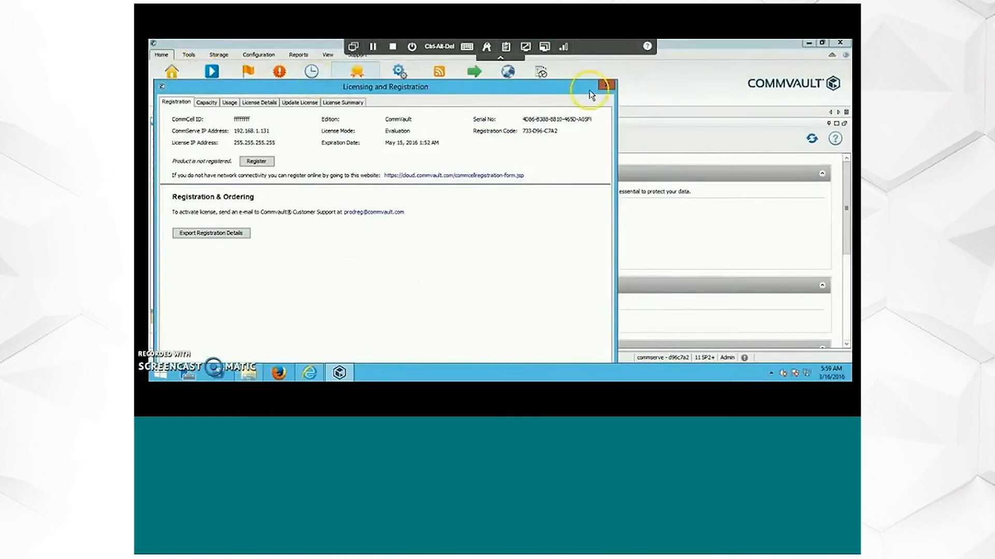
{"action": "left_click", "coordinate": [605, 85]}
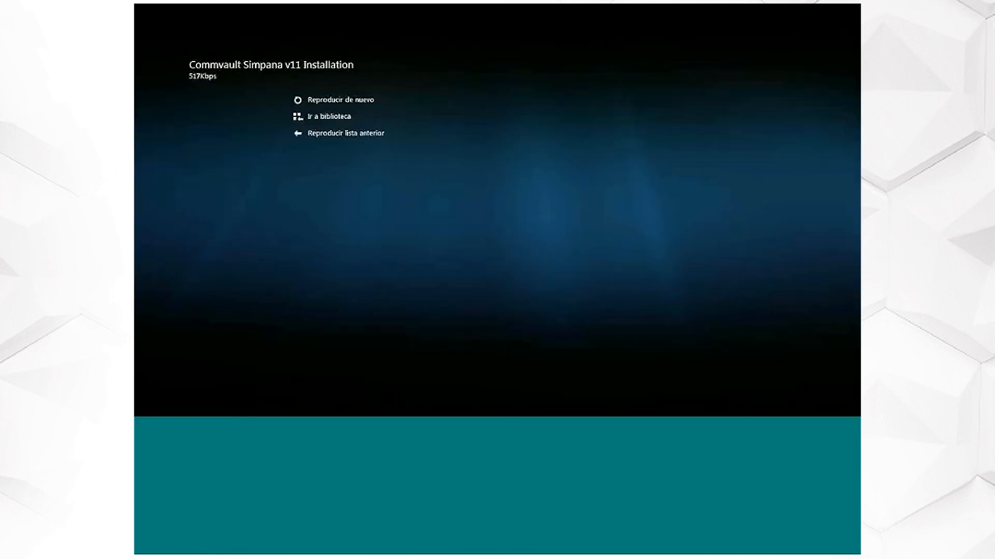
- Leave full-screen playback of the finished installation video and close the player to return to the Videos folder
{"action": "key", "text": "Escape"}
{"action": "left_click", "coordinate": [855, 9]}
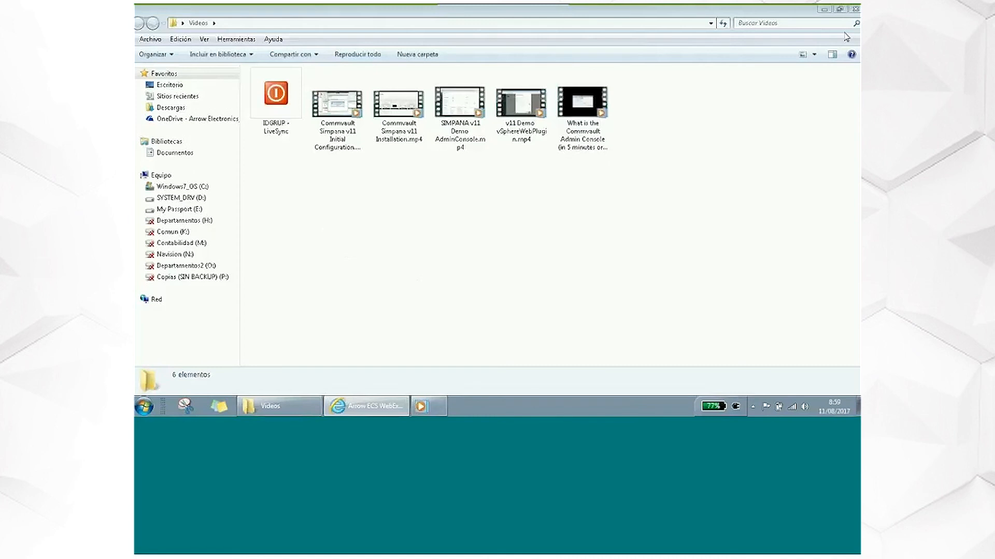